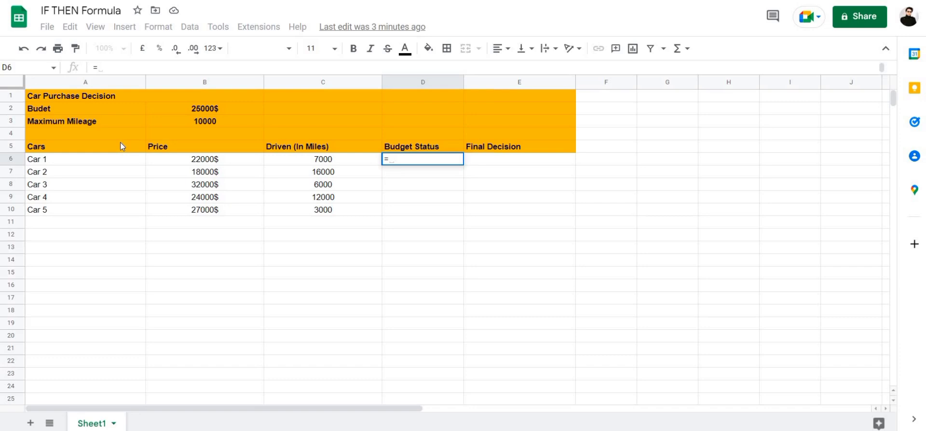
# Step: Clear the stray equals sign from Car 1's Budget Status cell D6
pyautogui.click(429, 157)
pyautogui.press('Escape')
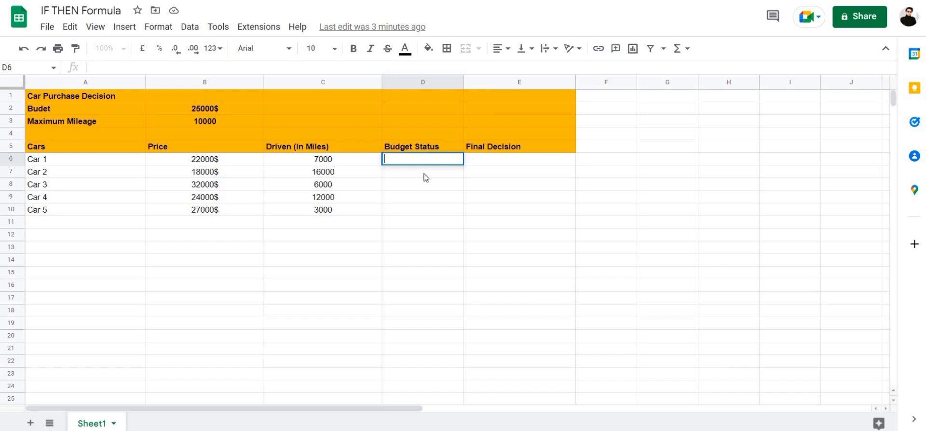
pyautogui.click(426, 176)
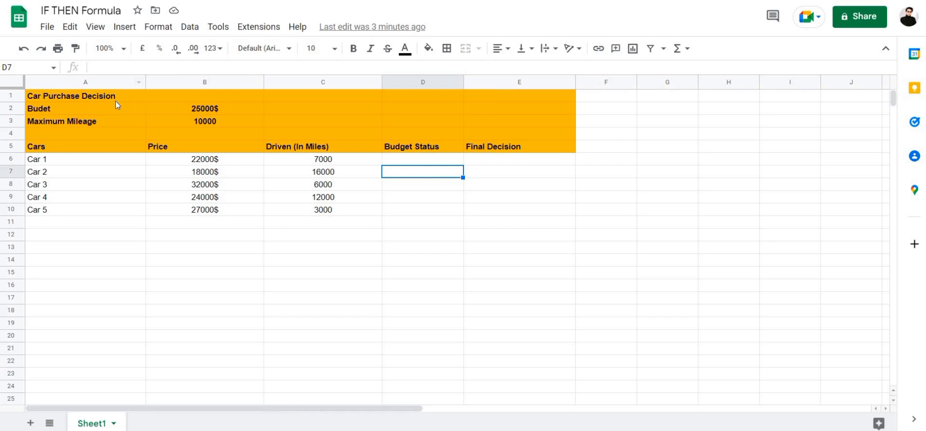
pyautogui.click(108, 106)
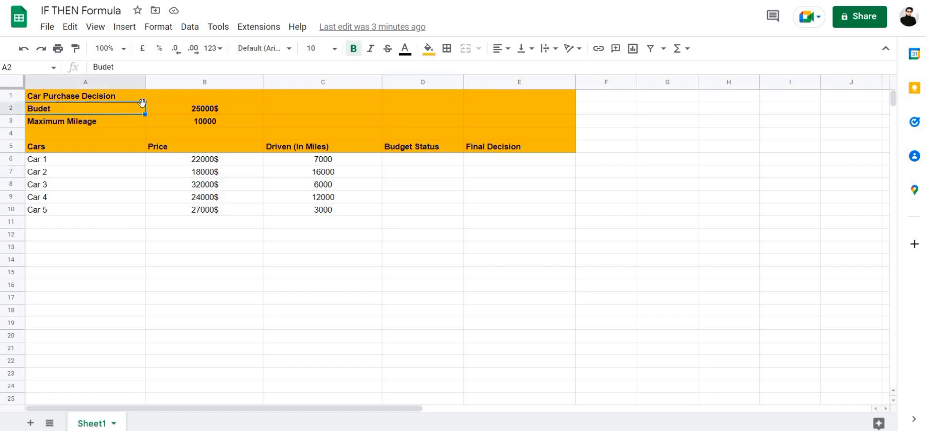
pyautogui.click(140, 121)
pyautogui.click(186, 118)
pyautogui.click(99, 114)
pyautogui.click(91, 164)
pyautogui.moveTo(92, 166); pyautogui.dragTo(95, 200)
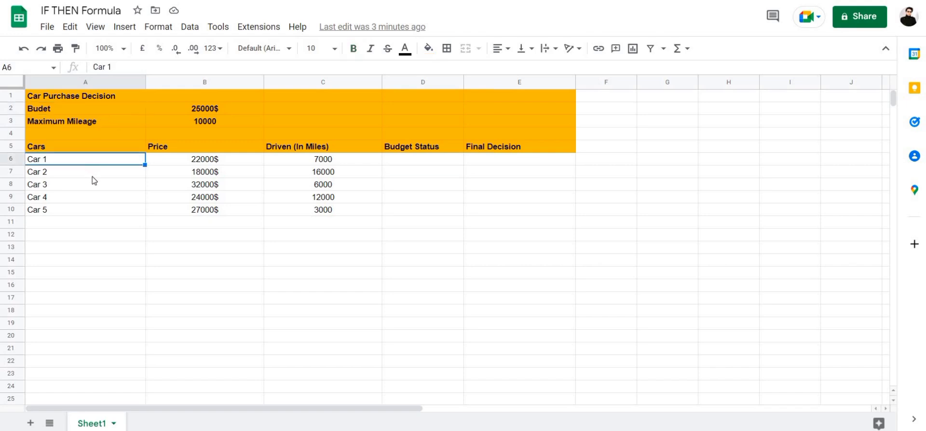
pyautogui.click(179, 170)
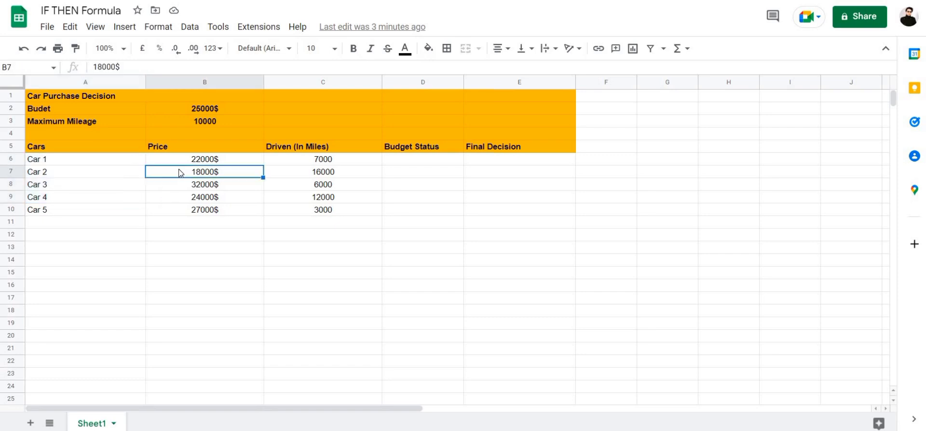
pyautogui.click(287, 163)
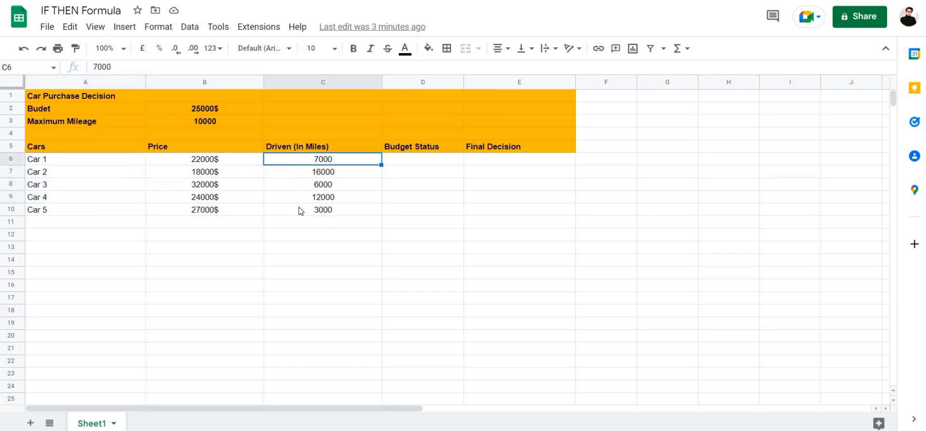
pyautogui.doubleClick(433, 161)
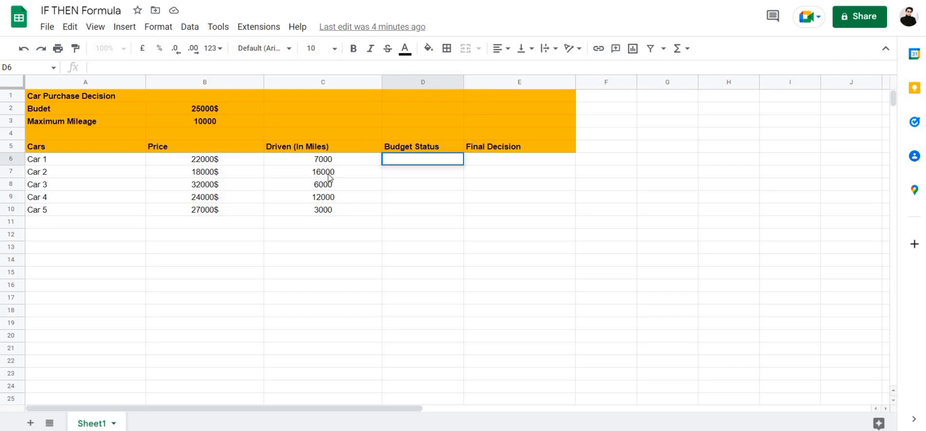
# Step: Start an IF formula in D6 testing B6<$B$2, with the budget cell absolute
pyautogui.write('=')
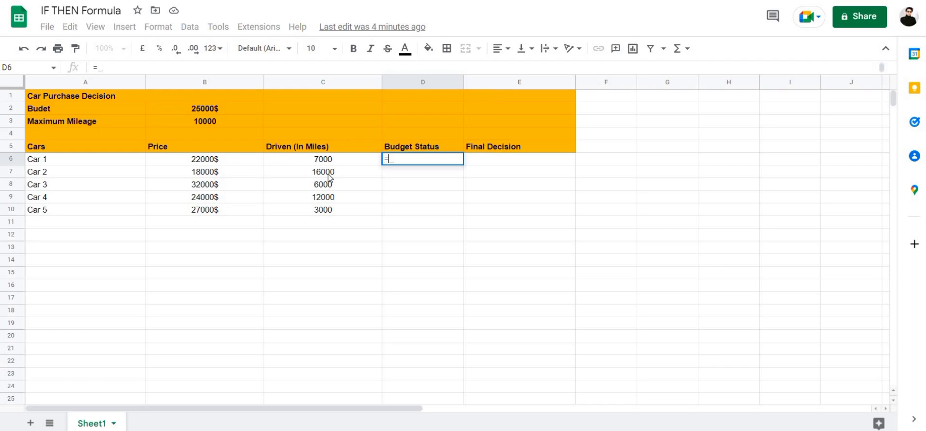
pyautogui.write('if')
pyautogui.press('Tab')
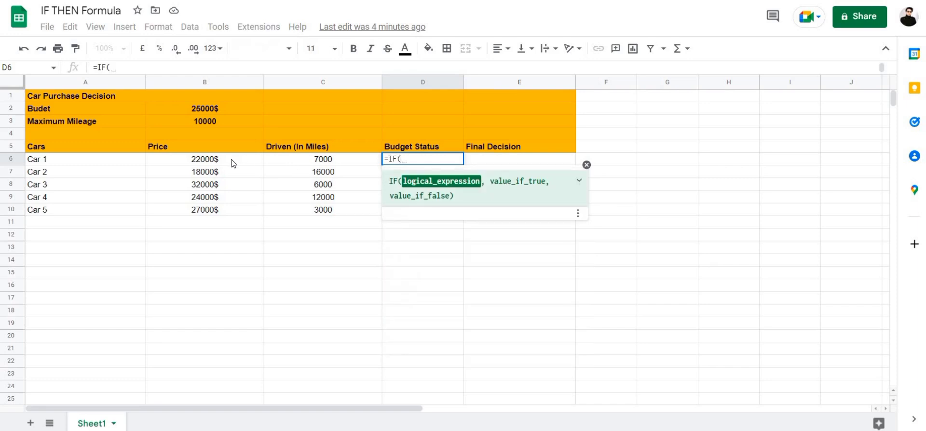
pyautogui.click(231, 163)
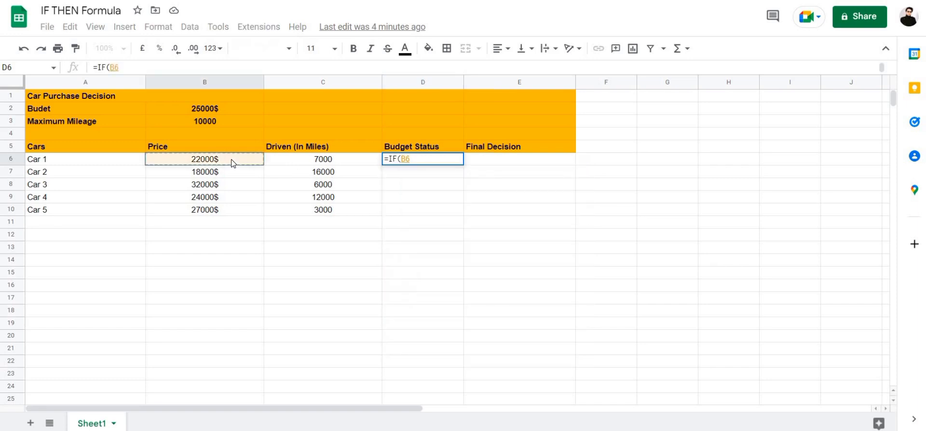
pyautogui.write('<')
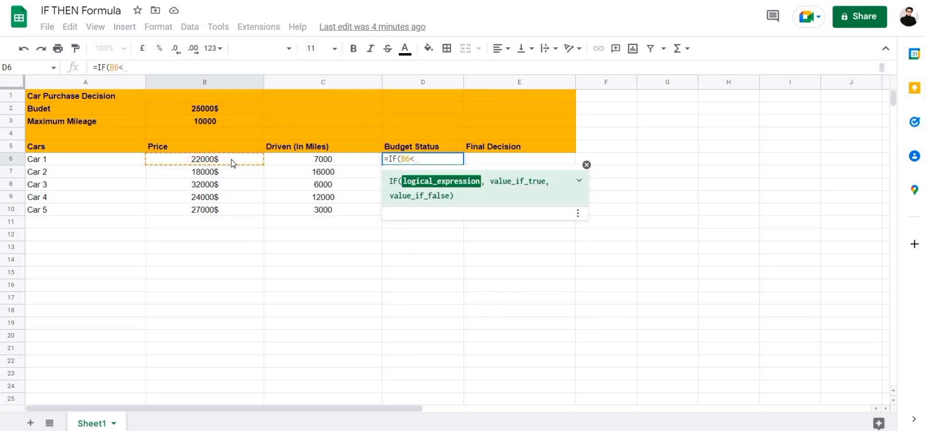
pyautogui.click(204, 108)
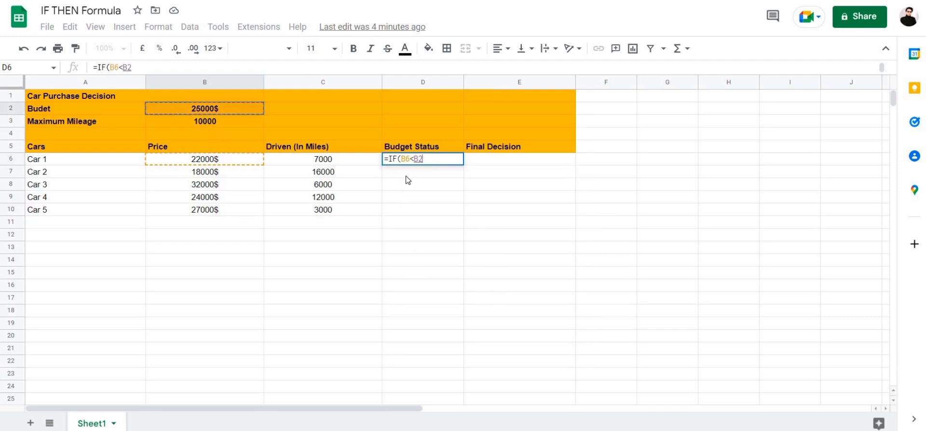
pyautogui.click(419, 160)
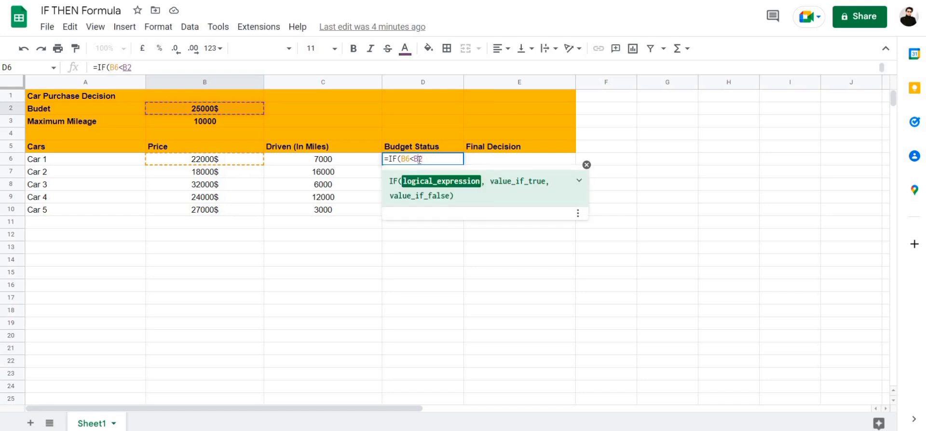
pyautogui.press('F4')
# Step: Complete the formula with "Within Budget" and "Over Budget" results and enter it
pyautogui.write('$B$2,')
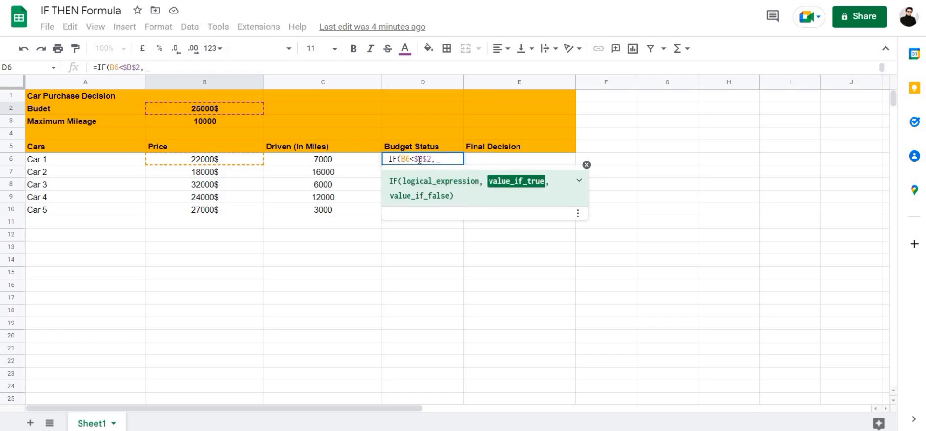
pyautogui.write('"')
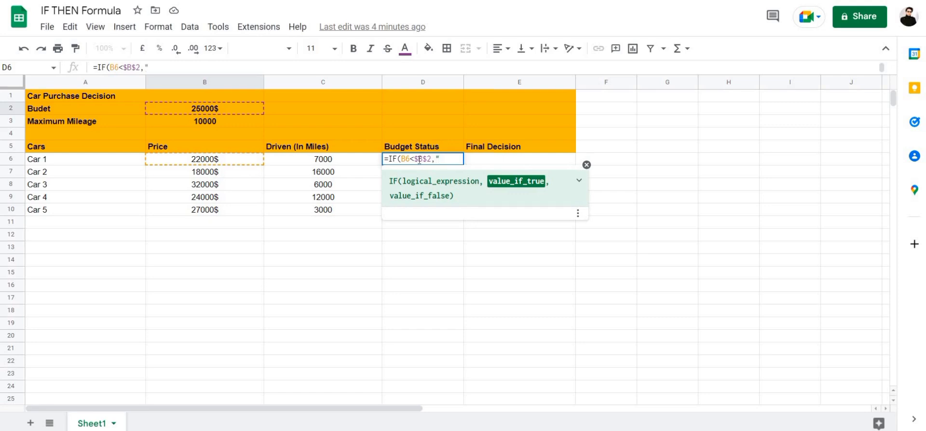
pyautogui.write('W')
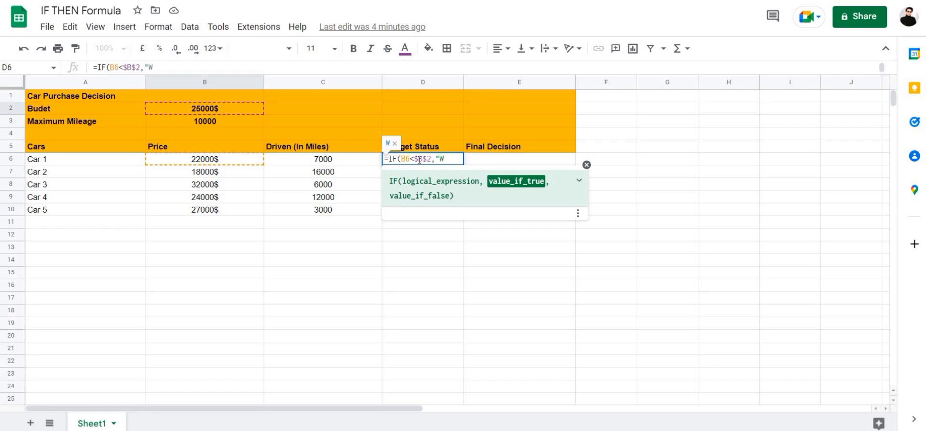
pyautogui.press('BackSpace')
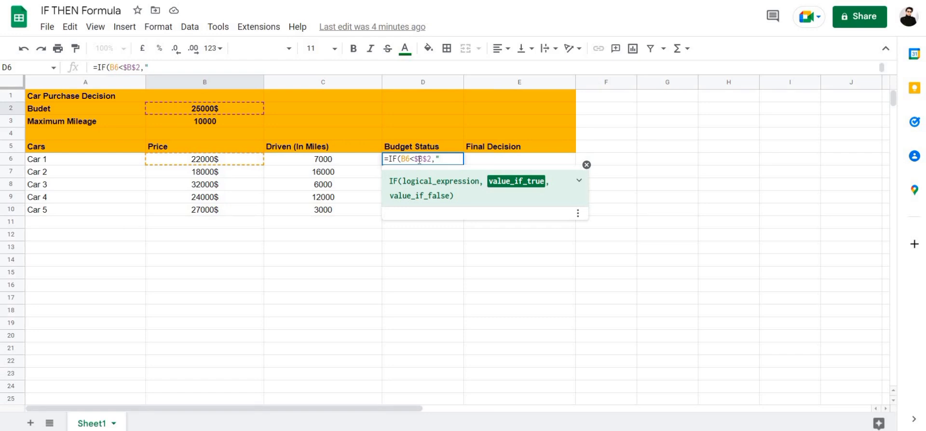
pyautogui.write('Within ')
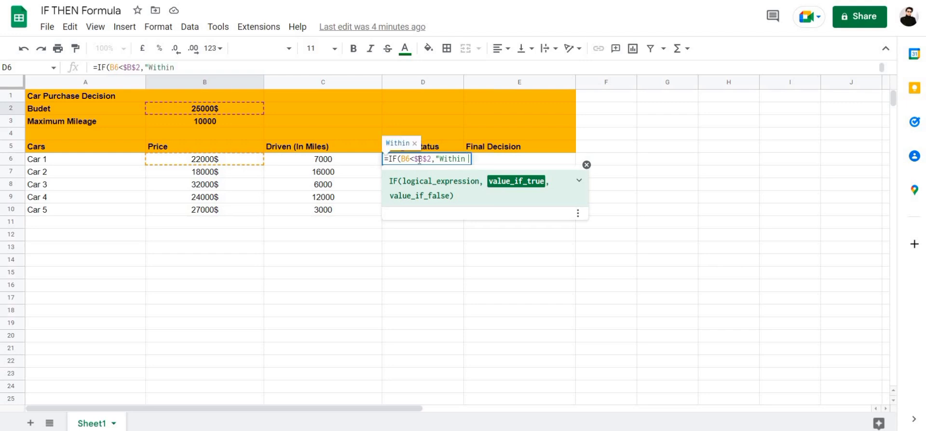
pyautogui.write('Budget,')
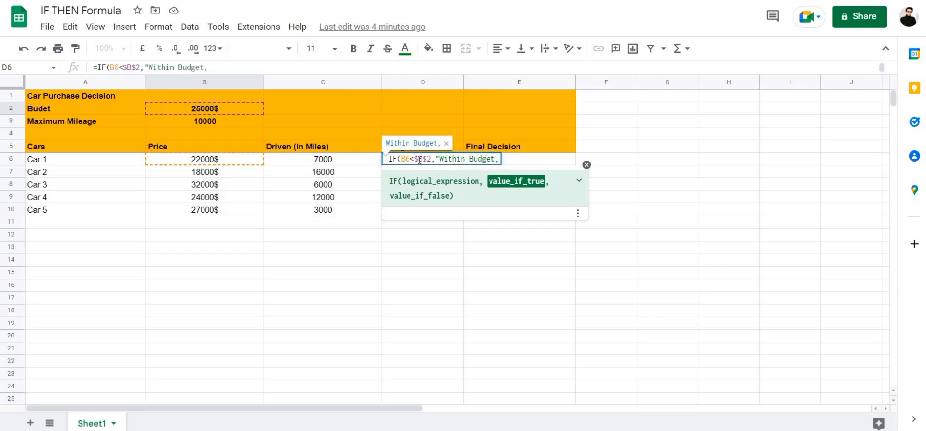
pyautogui.write('"')
pyautogui.write('Over ')
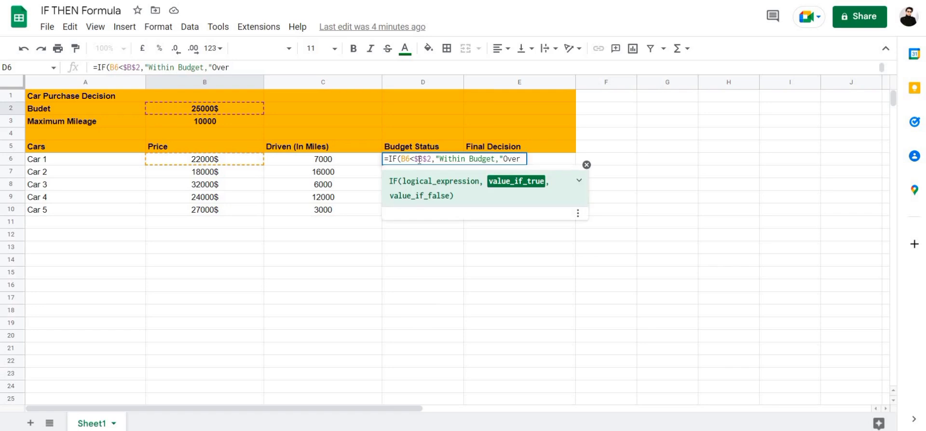
pyautogui.write('Budget"')
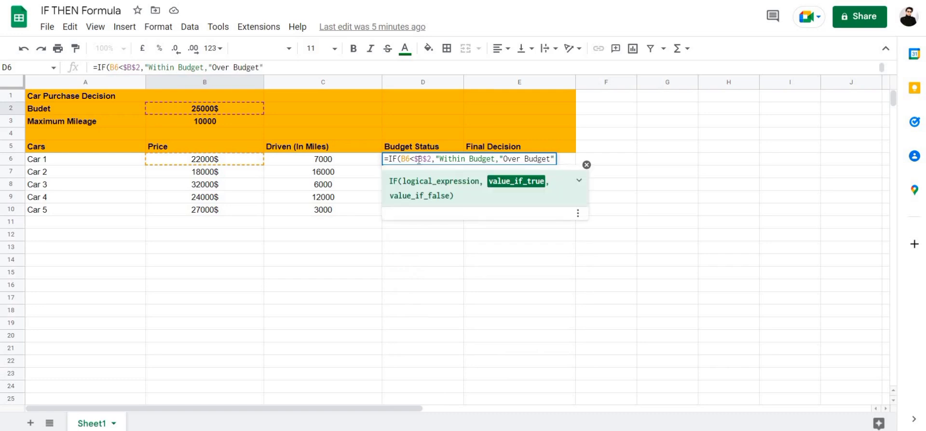
pyautogui.press('Left')
pyautogui.press('Left')
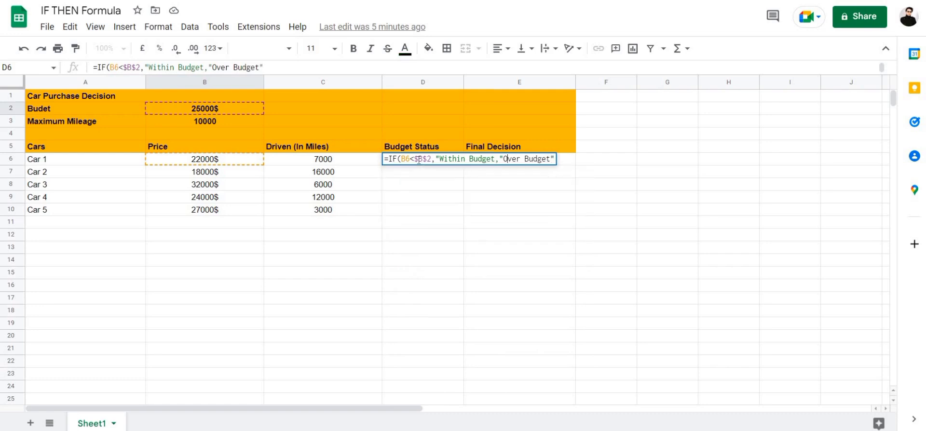
pyautogui.press('Left')
pyautogui.press('Left')
pyautogui.write('"')
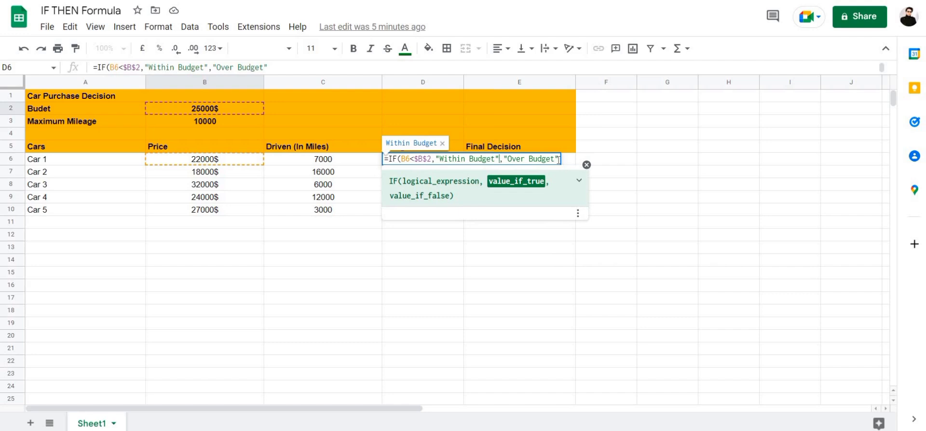
pyautogui.click(558, 160)
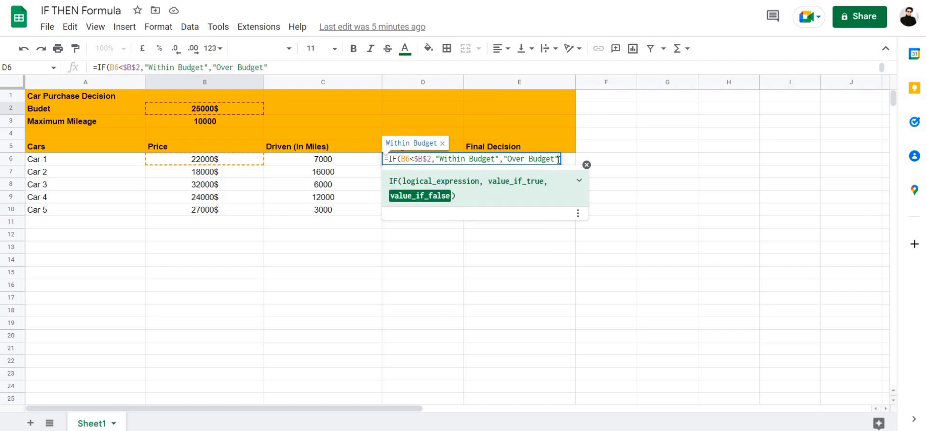
pyautogui.write(')')
pyautogui.press('Return')
pyautogui.click(479, 251)
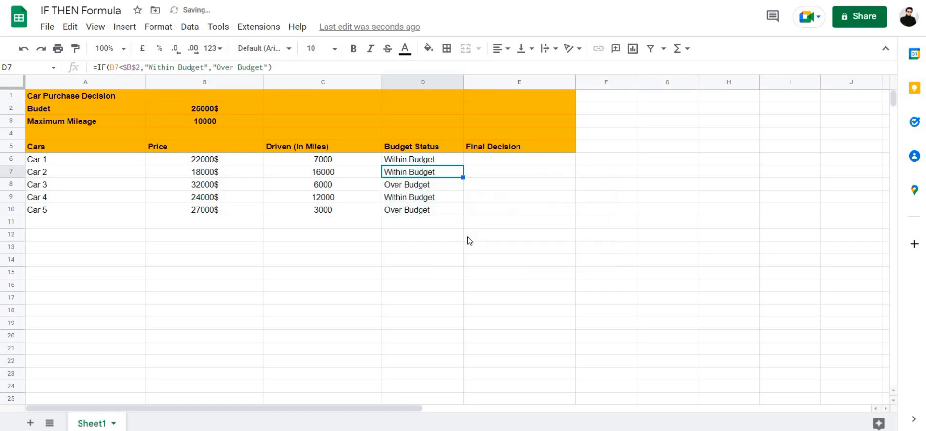
pyautogui.press('Down')
pyautogui.press('Up')
pyautogui.press('Up')
pyautogui.press('Down')
pyautogui.press('Down')
pyautogui.press('Down')
pyautogui.press('Down')
pyautogui.press('Up')
pyautogui.press('Up')
pyautogui.press('Up')
pyautogui.doubleClick(489, 162)
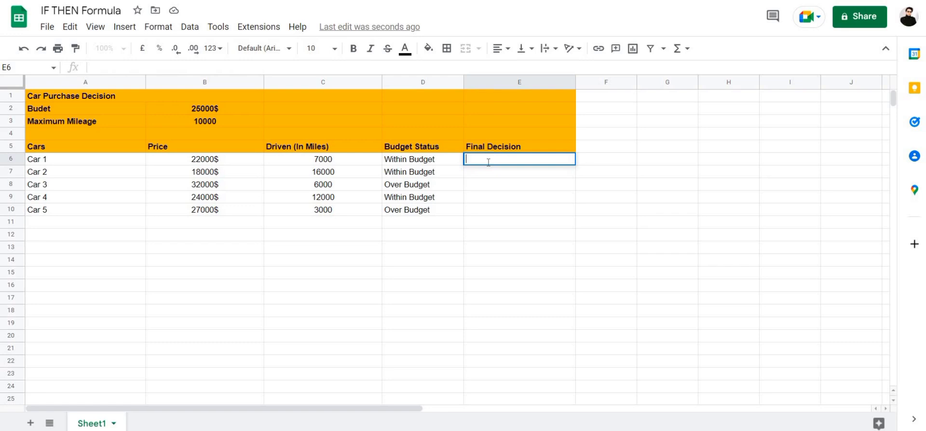
# Step: Begin E6 with =IF(AND( from the function suggestions
pyautogui.write('+')
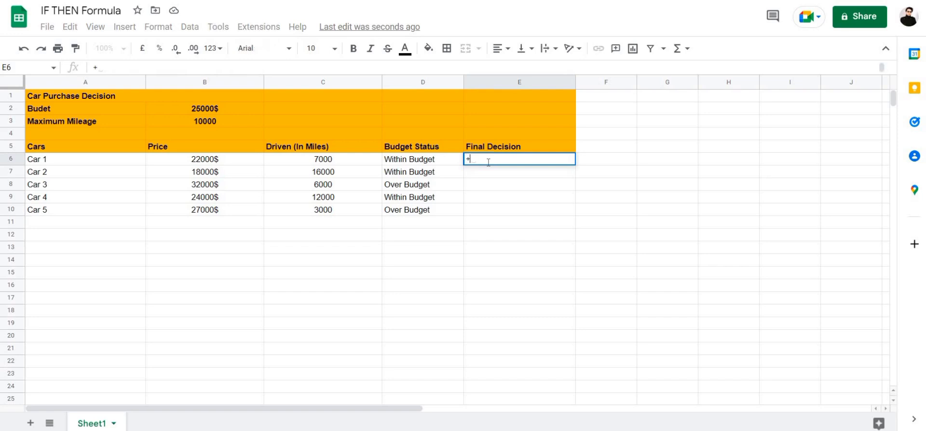
pyautogui.press('BackSpace')
pyautogui.write('=if')
pyautogui.press('Tab')
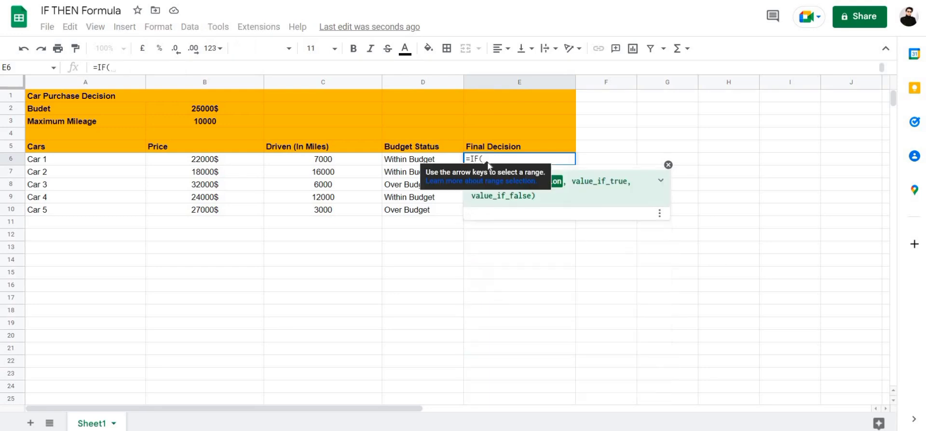
pyautogui.write('A')
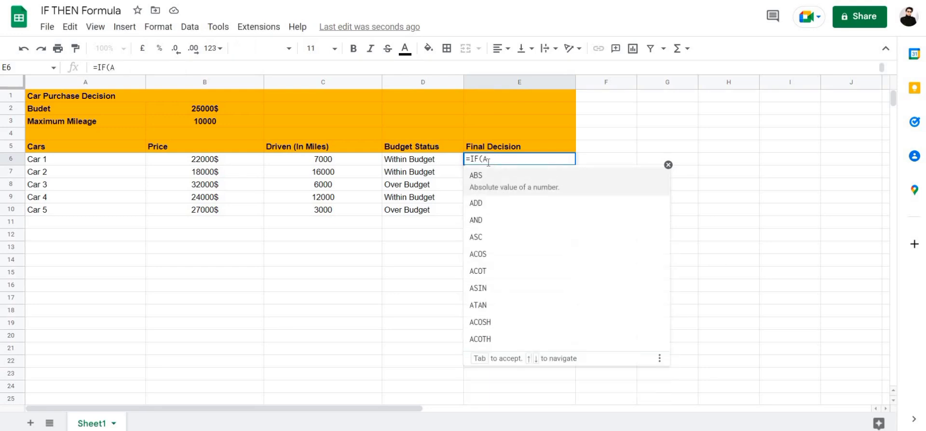
pyautogui.press('Down')
pyautogui.press('Down')
pyautogui.press('Tab')
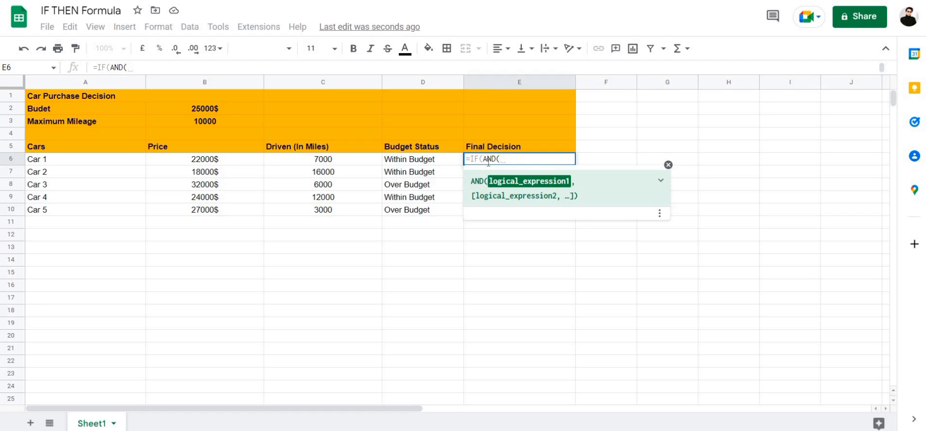
# Step: Add the conditions B6<$B$2 and C6<$B$3 inside AND
pyautogui.write('B6')
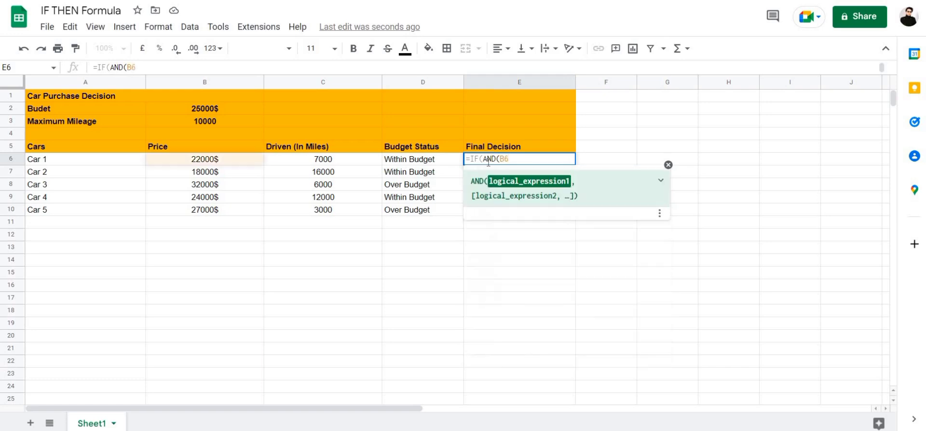
pyautogui.write('<')
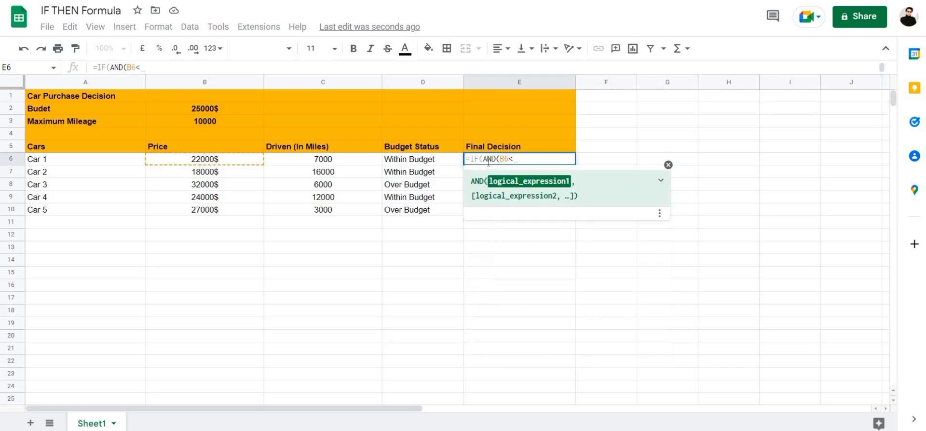
pyautogui.write('B2')
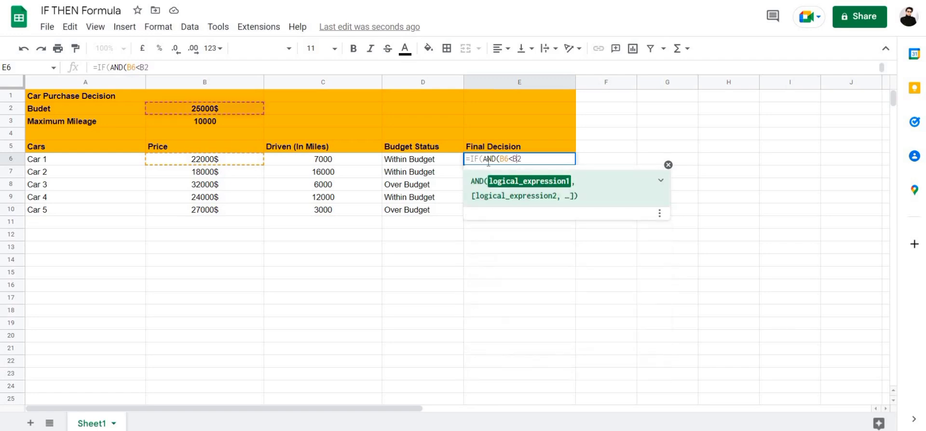
pyautogui.press('F4')
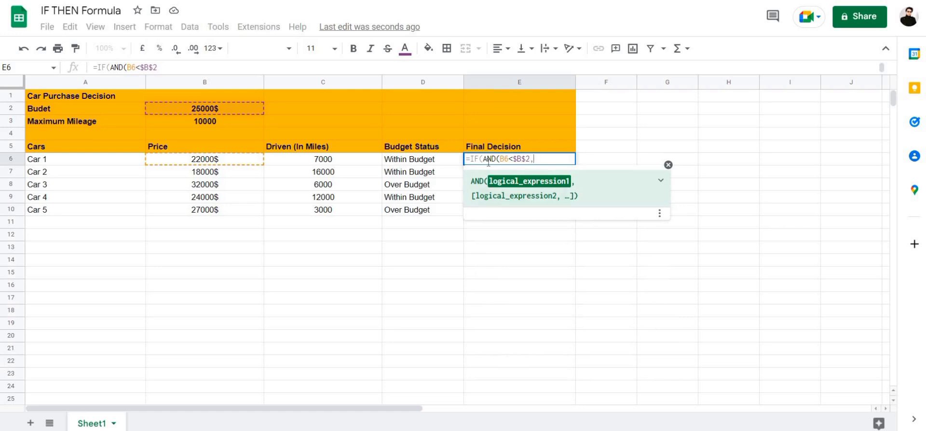
pyautogui.write(',')
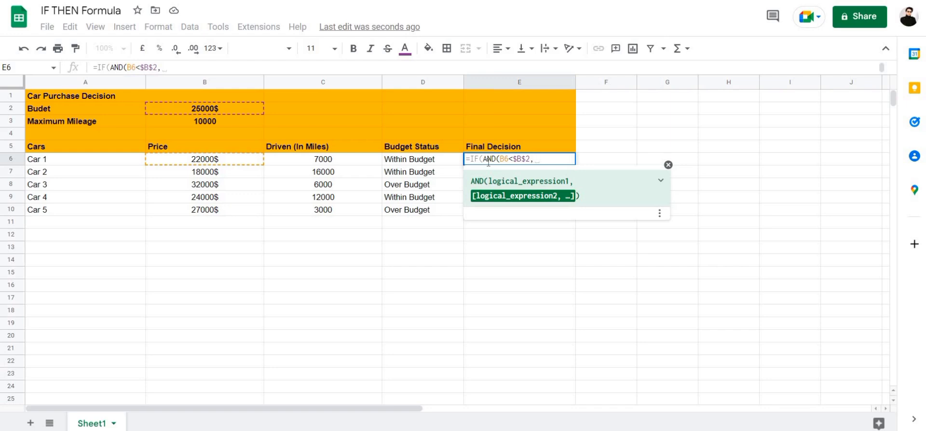
pyautogui.write('C')
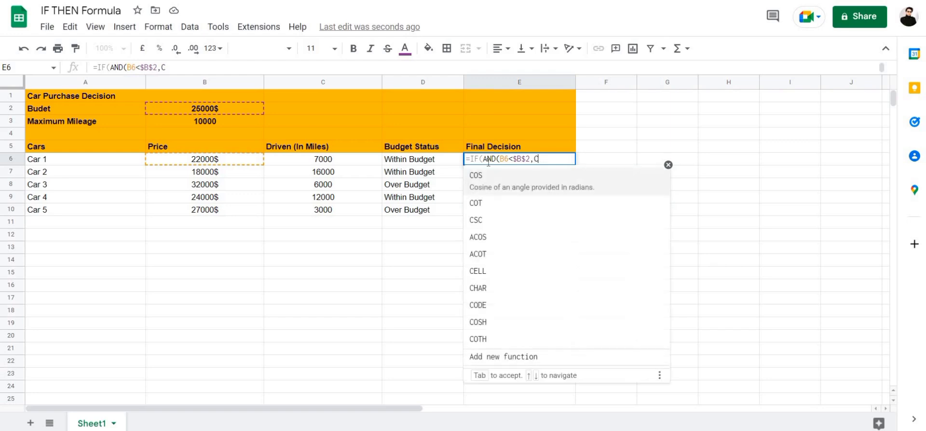
pyautogui.write('6')
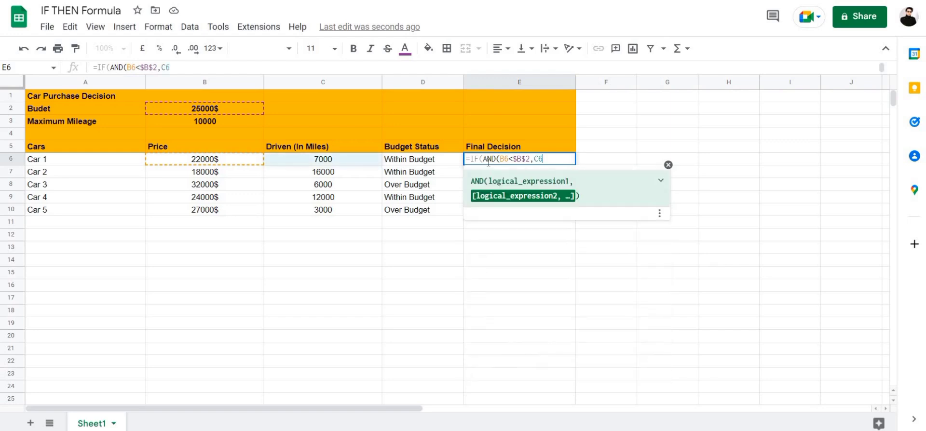
pyautogui.write('<')
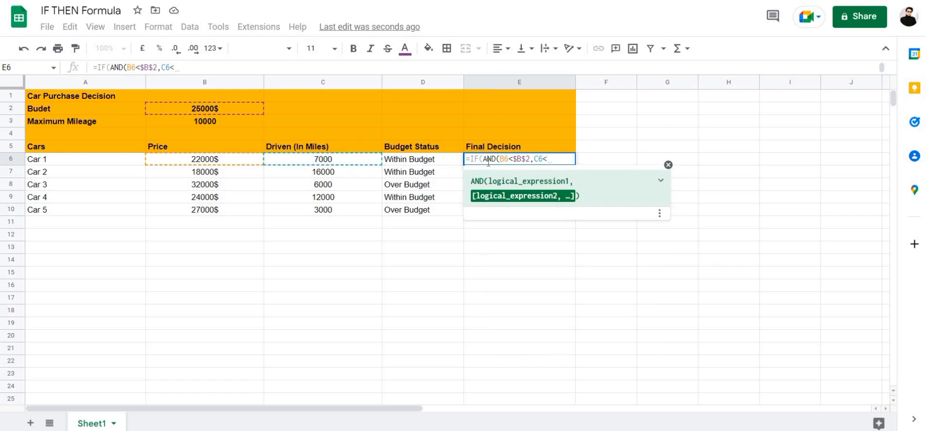
pyautogui.write('B')
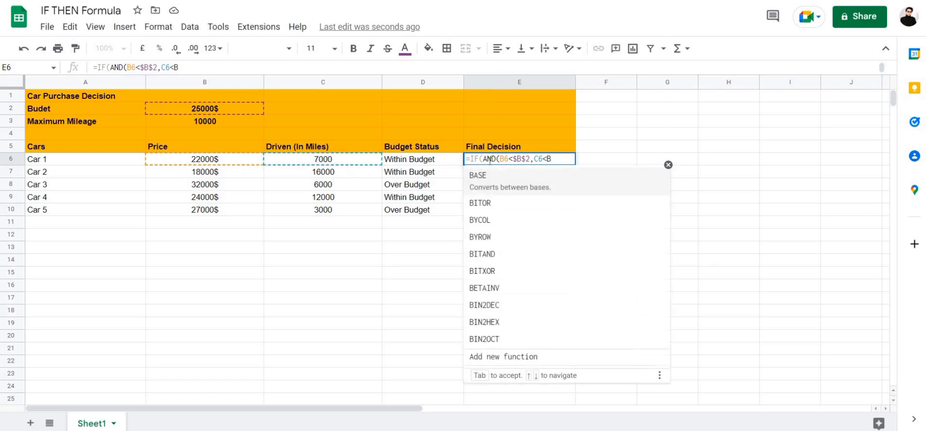
pyautogui.write('3')
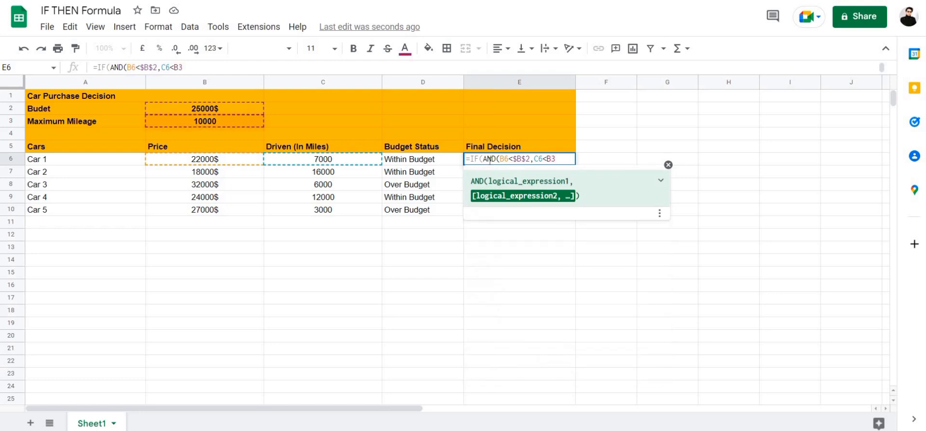
pyautogui.press('F4')
# Step: Close AND and add "Suitable for Purchase" / "Unsuitable for Purchase" results to E6's formula
pyautogui.write(')')
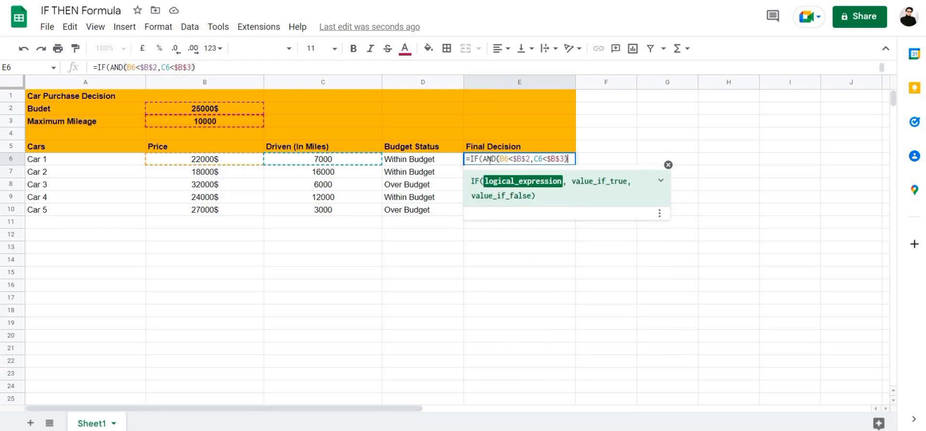
pyautogui.write(',')
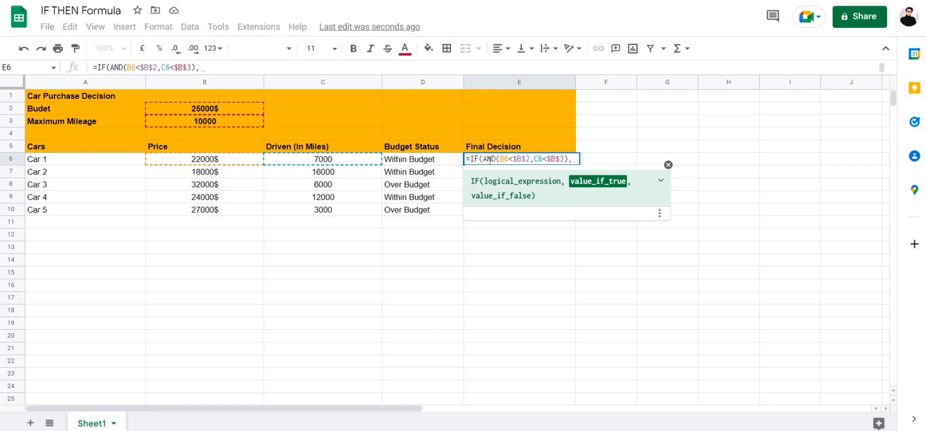
pyautogui.write('"')
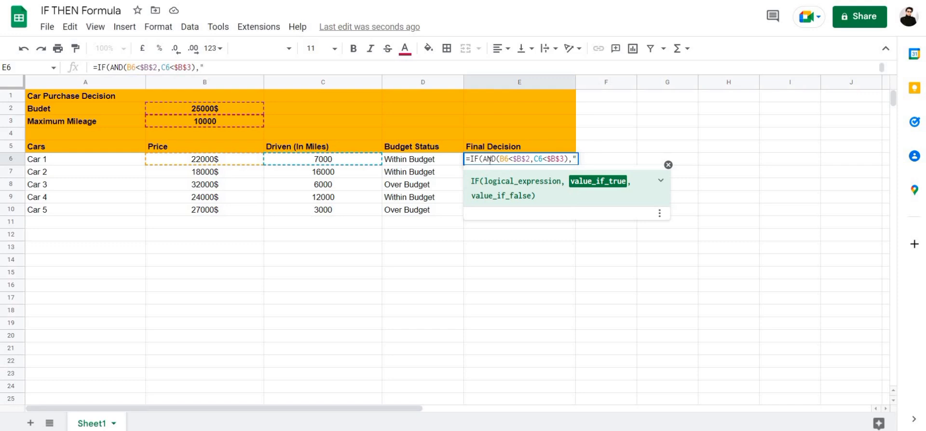
pyautogui.write('Suitable for Purchase,')
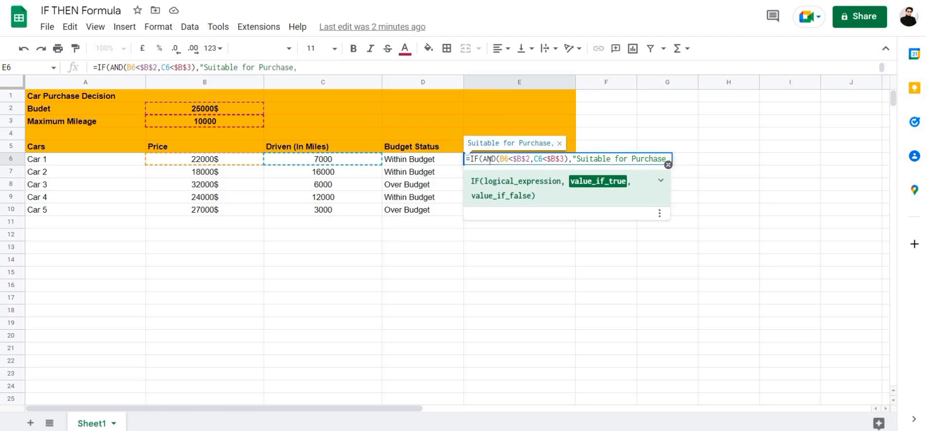
pyautogui.write('"')
pyautogui.press('BackSpace')
pyautogui.write('"')
pyautogui.write(',"')
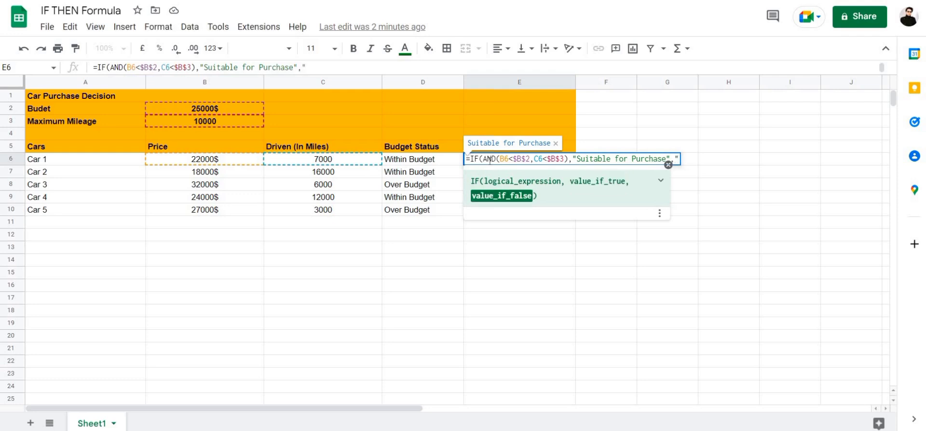
pyautogui.write('Unsuitable')
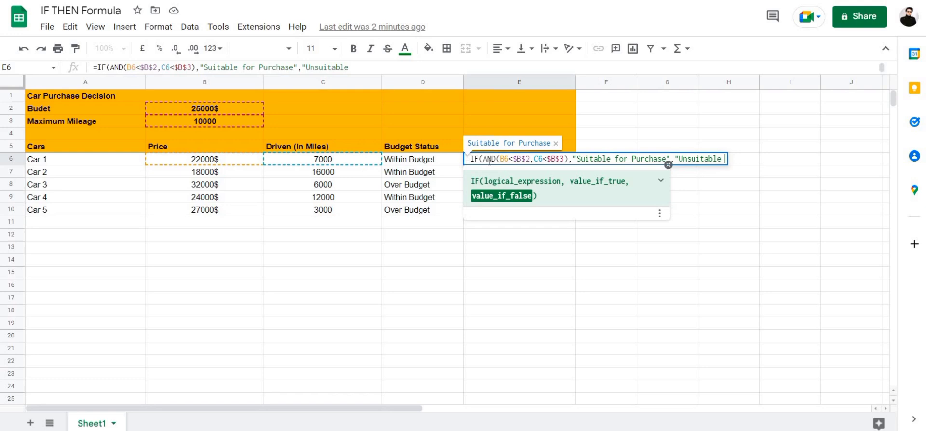
pyautogui.write(' for Purchase')
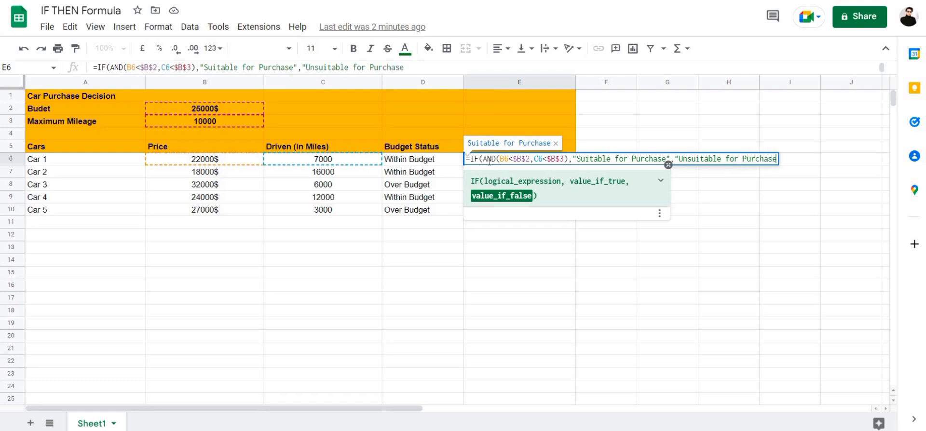
pyautogui.write('"')
pyautogui.write(')')
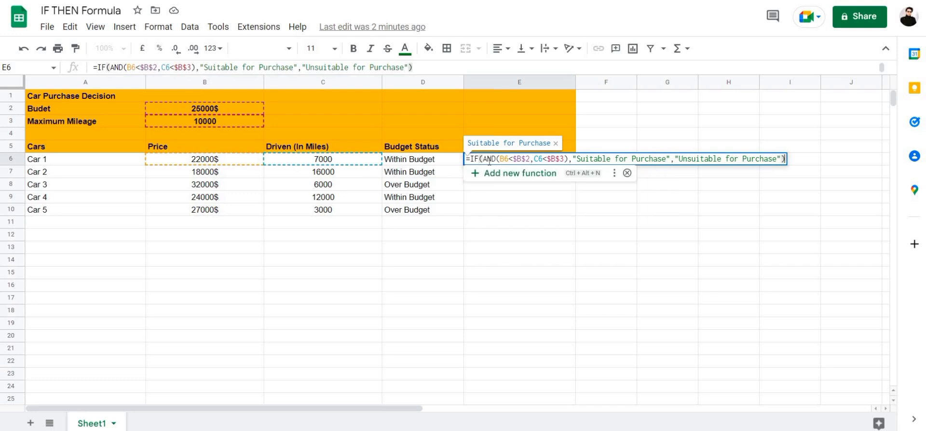
pyautogui.press('Return')
# Step: Fill E6's Final Decision formula down through E10
pyautogui.click(489, 161)
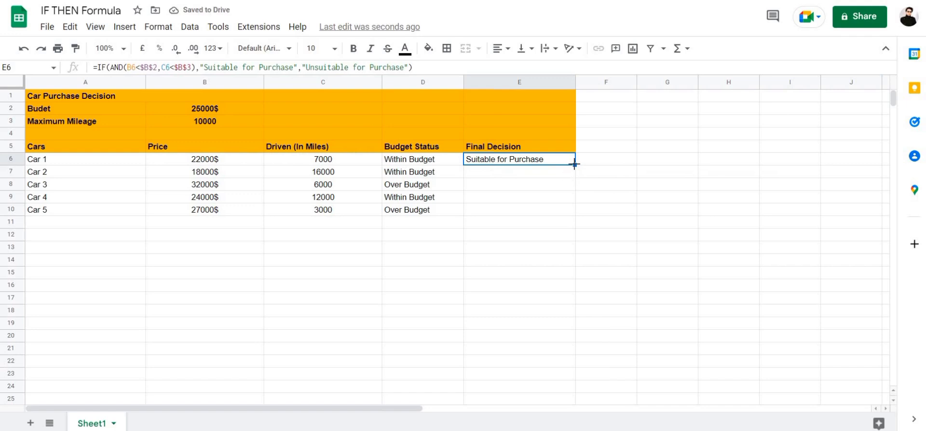
pyautogui.moveTo(574, 164); pyautogui.dragTo(573, 214)
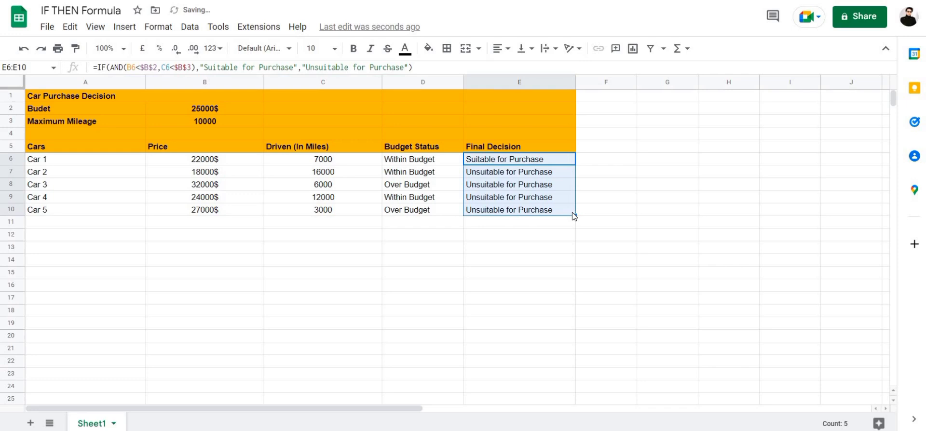
pyautogui.click(609, 203)
# Step: Review Cars 1 and 2's copied formulas, prices, mileage and Budget Status cells
pyautogui.click(487, 174)
pyautogui.press('Left')
pyautogui.press('Up')
pyautogui.press('Right')
pyautogui.press('Up')
pyautogui.press('Down')
pyautogui.press('Down')
pyautogui.press('Left')
pyautogui.press('Left')
pyautogui.press('Left')
pyautogui.press('Up')
pyautogui.press('Right')
pyautogui.press('Right')
pyautogui.press('Right')
pyautogui.press('Right')
pyautogui.press('Left')
pyautogui.press('Left')
pyautogui.press('Left')
pyautogui.press('Left')
pyautogui.press('Left')
pyautogui.press('Left')
pyautogui.press('Left')
pyautogui.press('Left')
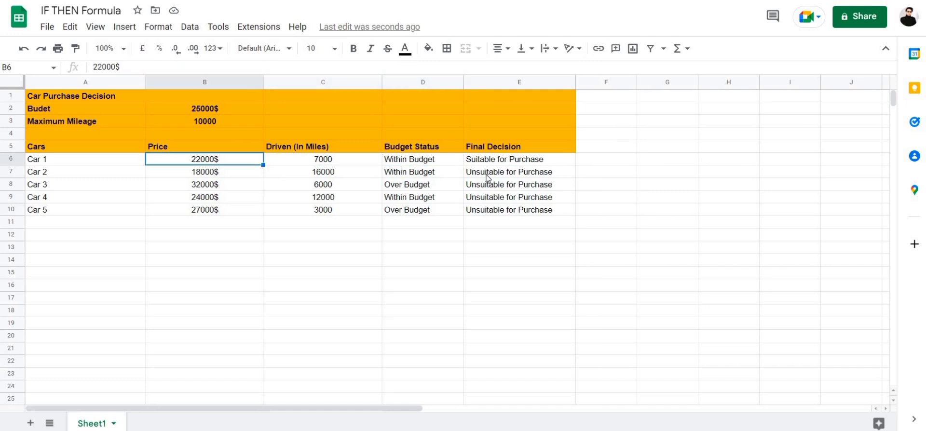
pyautogui.press('Right')
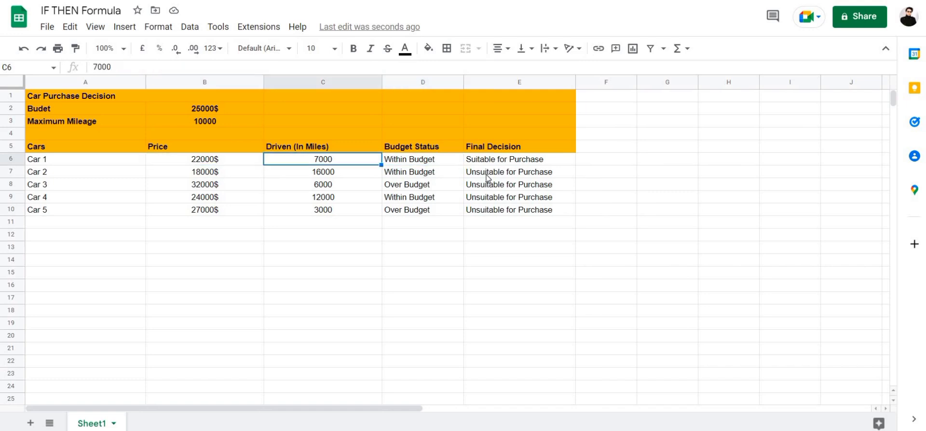
pyautogui.press('Down')
pyautogui.press('Left')
pyautogui.press('Right')
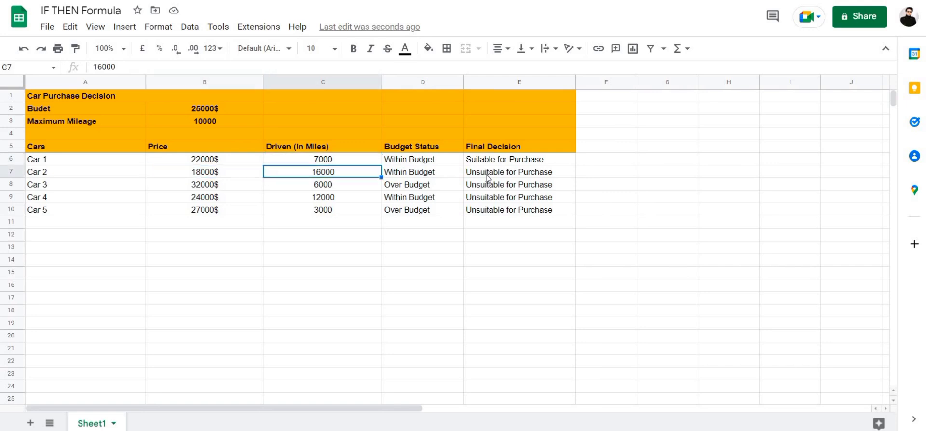